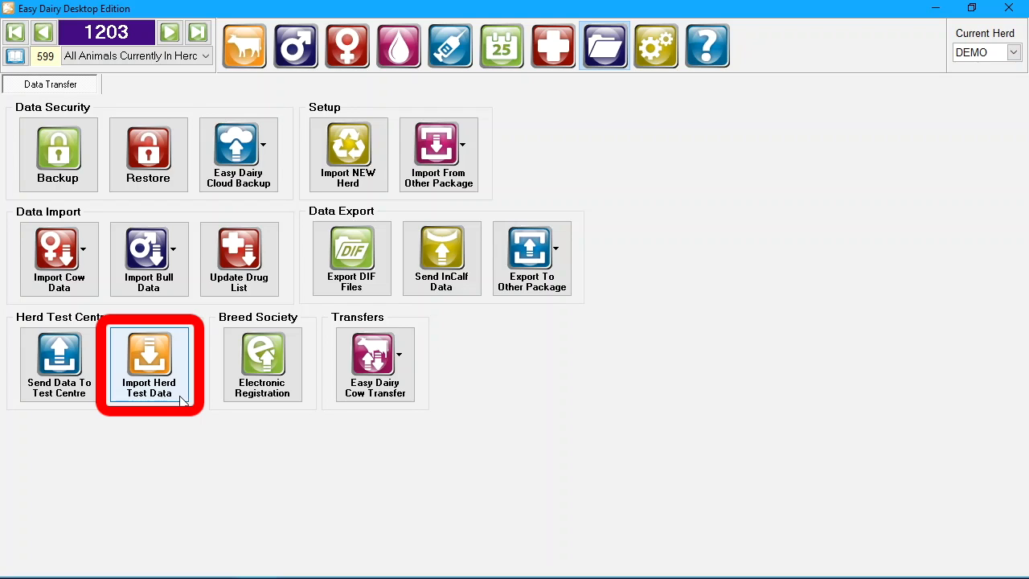
Open the file location choice for importing herd test data and cancel it.
{"action": "left_click", "coordinate": [179, 396]}
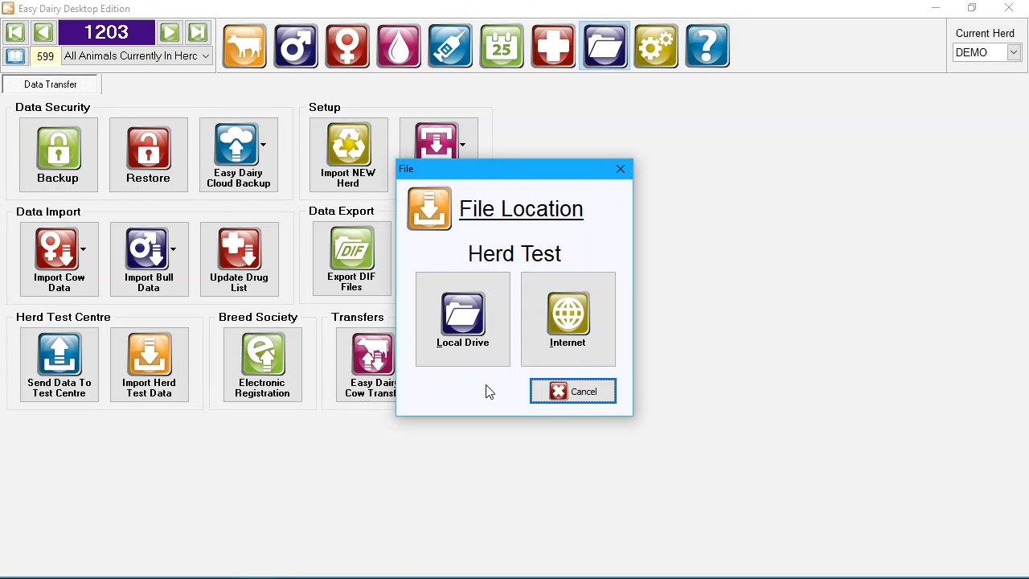
{"action": "left_click", "coordinate": [539, 394]}
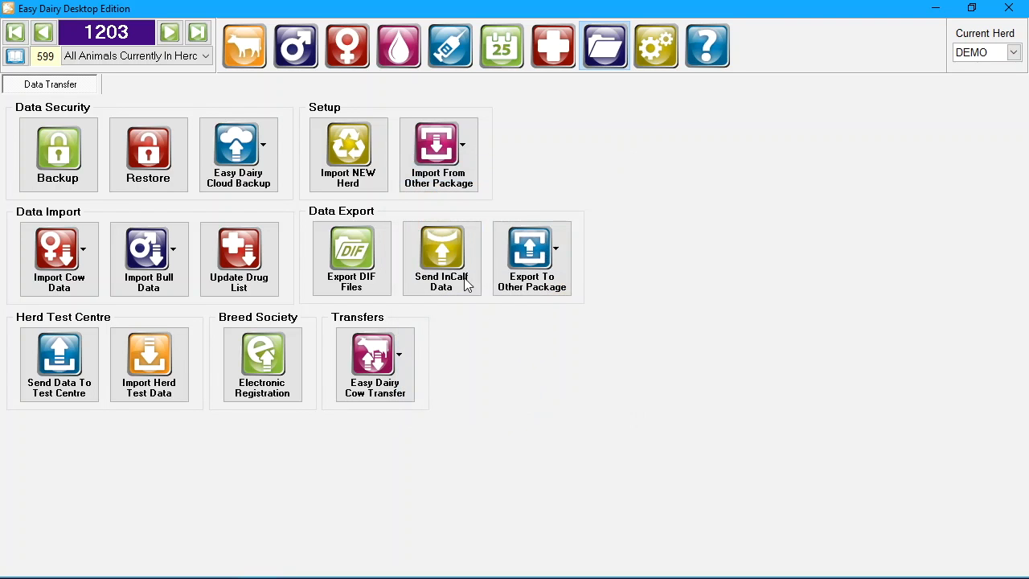
Open the milk Production Report and set the animal group to All Animals Ever In Herd.
{"action": "left_click", "coordinate": [418, 50]}
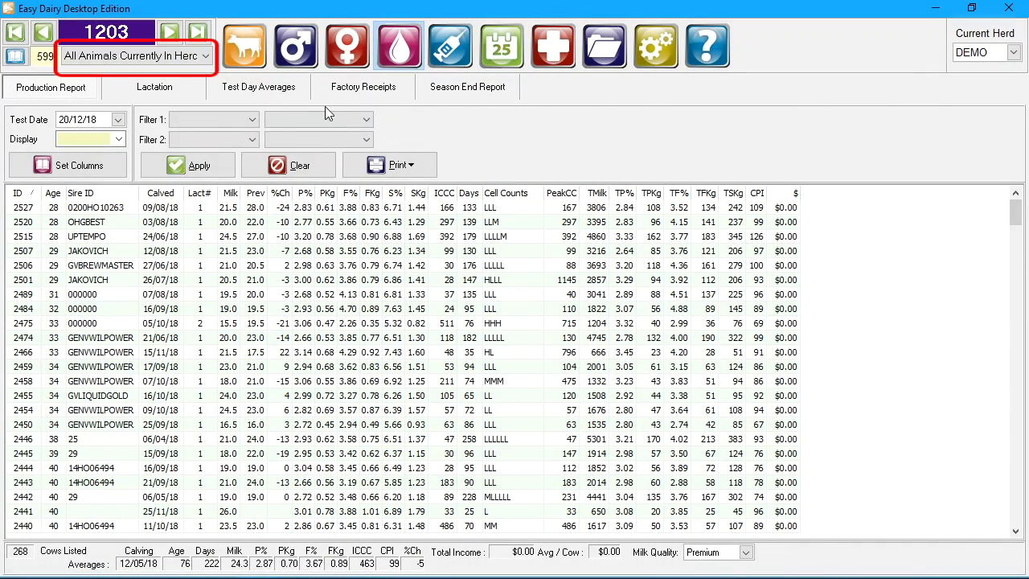
{"action": "left_click", "coordinate": [205, 60]}
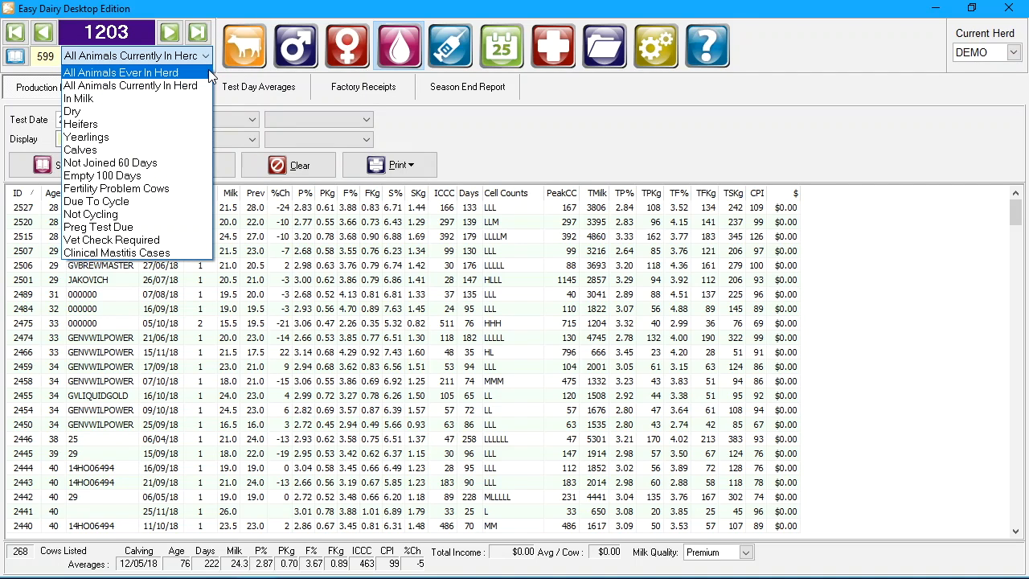
{"action": "left_click", "coordinate": [210, 74]}
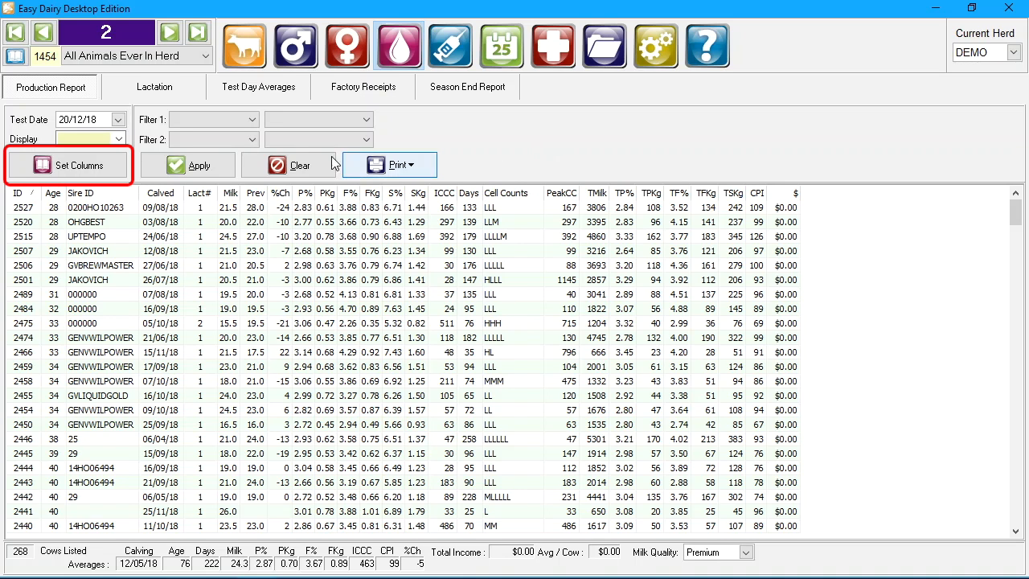
Show the report's list of available columns, highlight the Calving Date entry, and hide the list again.
{"action": "left_click", "coordinate": [125, 169]}
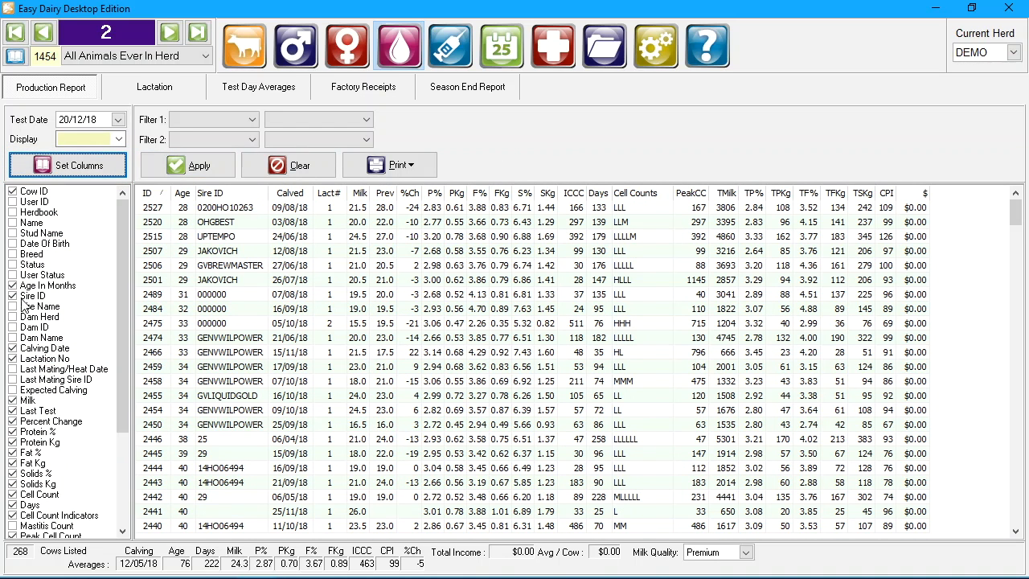
{"action": "left_click", "coordinate": [15, 350]}
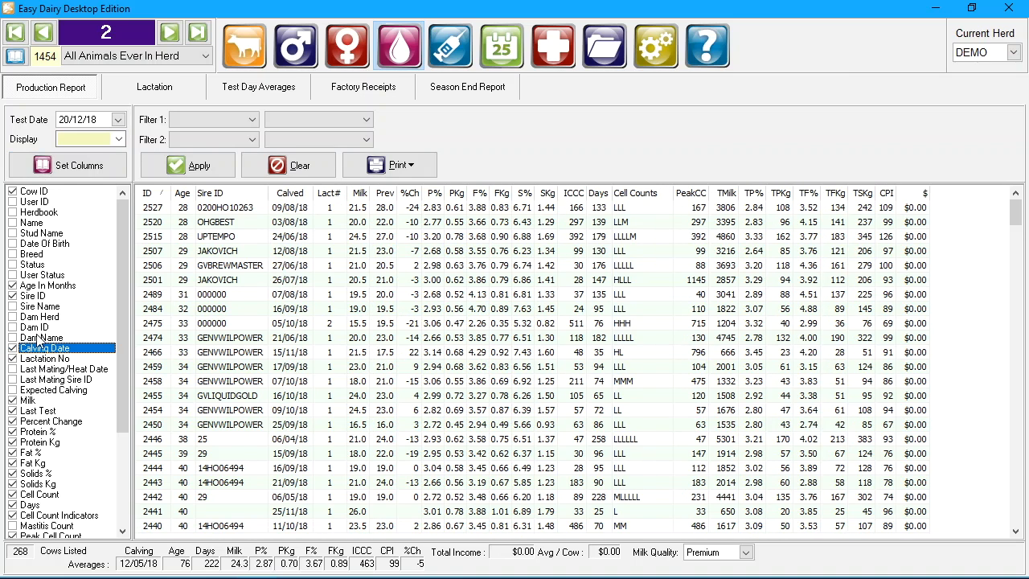
{"action": "left_click", "coordinate": [119, 171]}
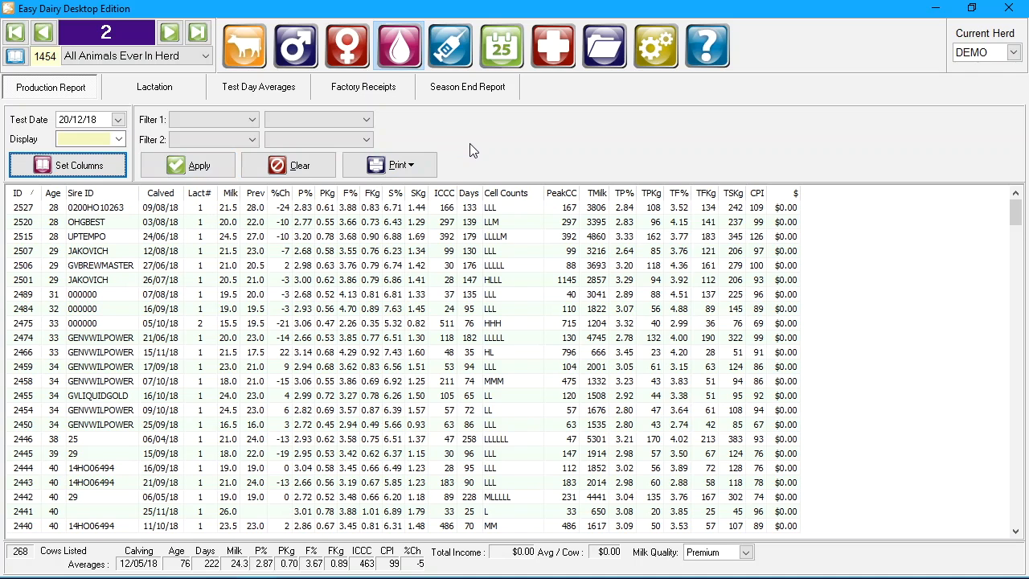
Sort the production report by Milk from highest to lowest.
{"action": "left_click", "coordinate": [231, 194]}
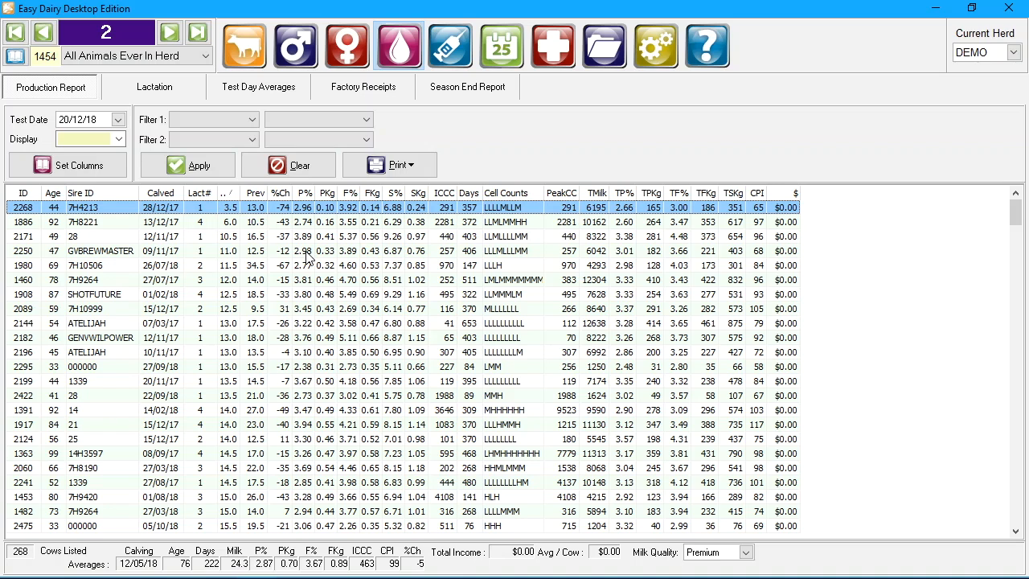
{"action": "left_click", "coordinate": [231, 197]}
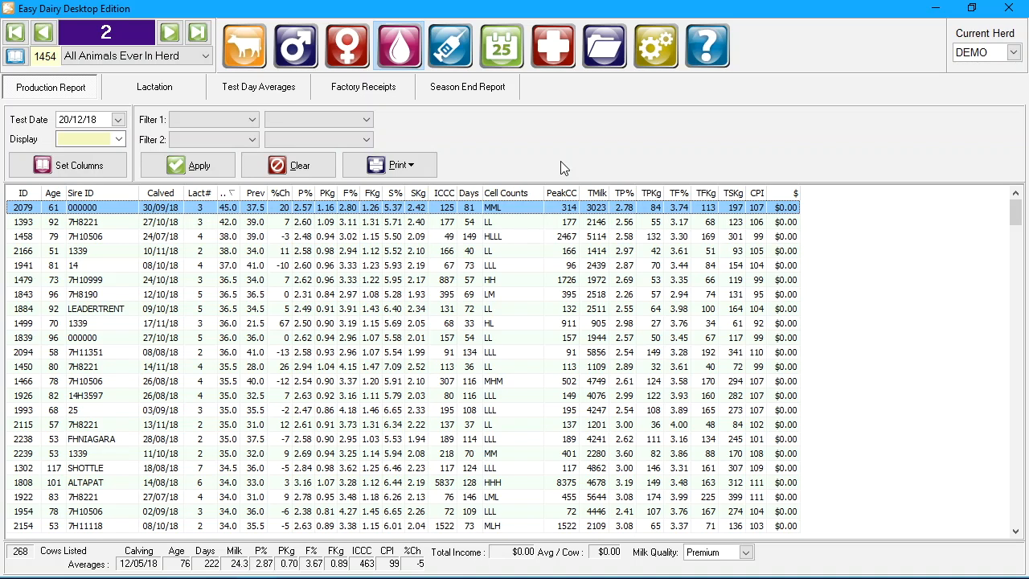
Sort the report by percent change in ascending order and select cow 2268, followed by cow 1980.
{"action": "left_click", "coordinate": [284, 193]}
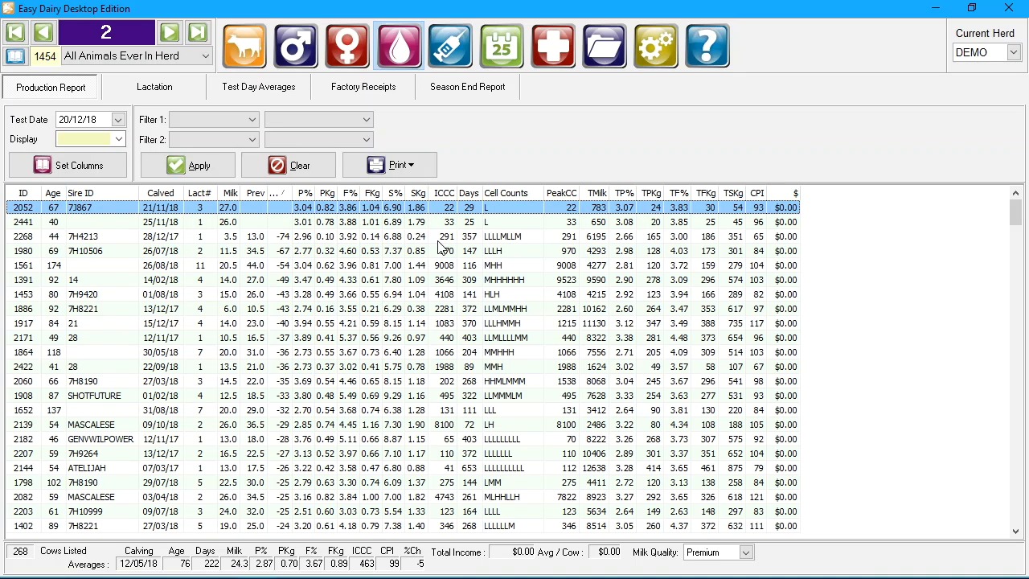
{"action": "left_click", "coordinate": [437, 240]}
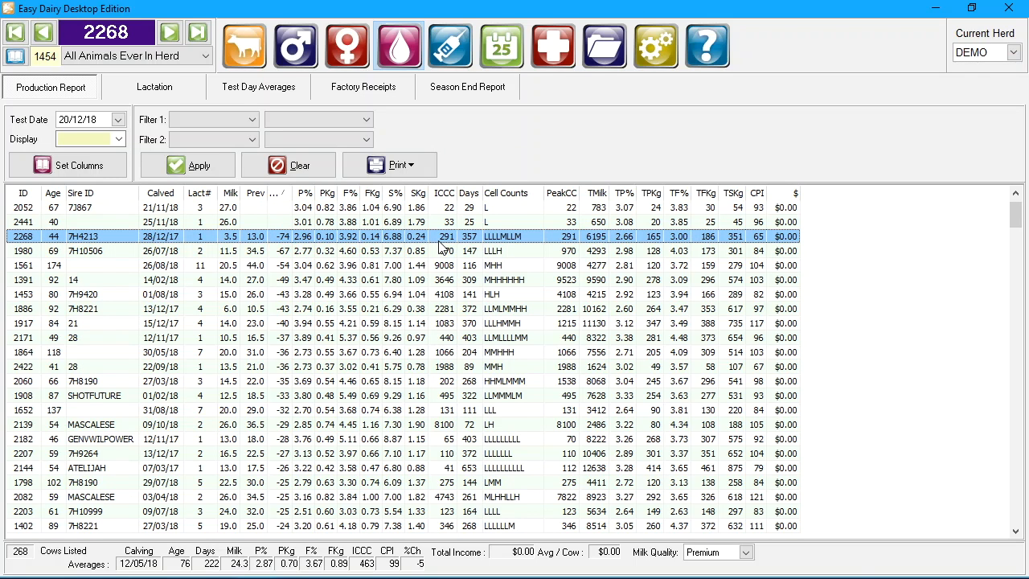
{"action": "left_click", "coordinate": [441, 251]}
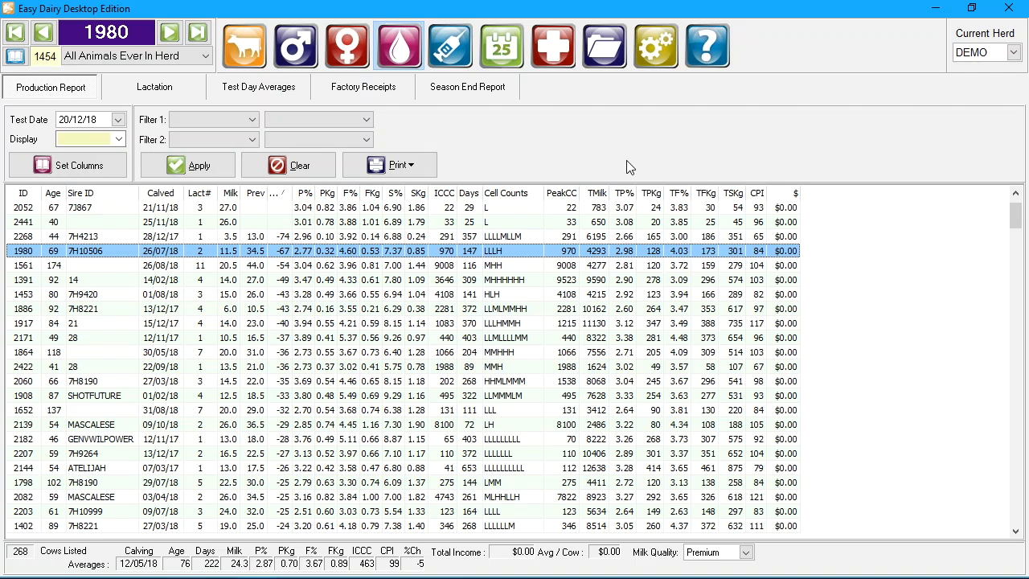
Sort the report by individual cell count (ICCC) from highest to lowest, and return it to ascending ID order.
{"action": "left_click", "coordinate": [451, 197]}
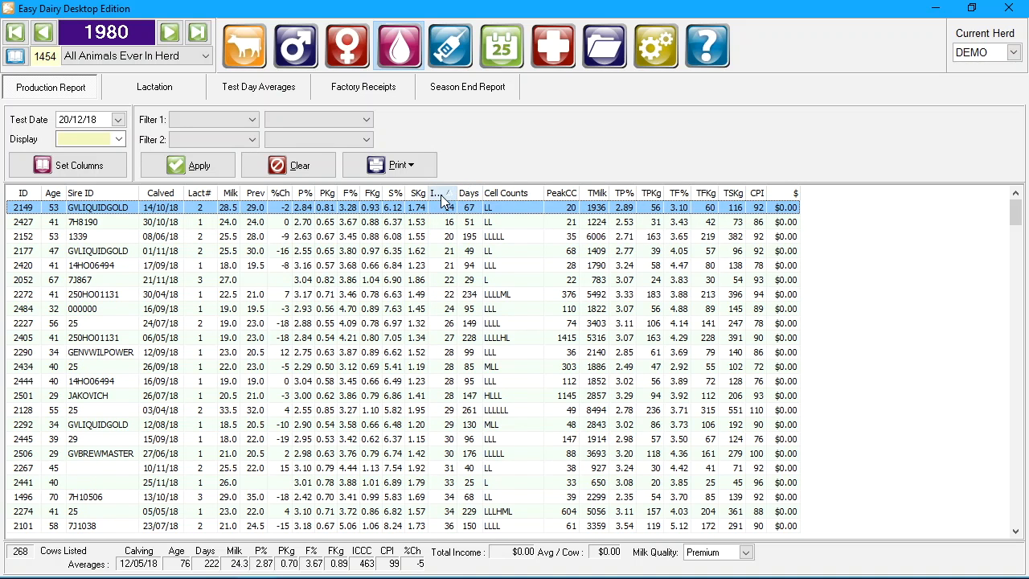
{"action": "left_click", "coordinate": [441, 194]}
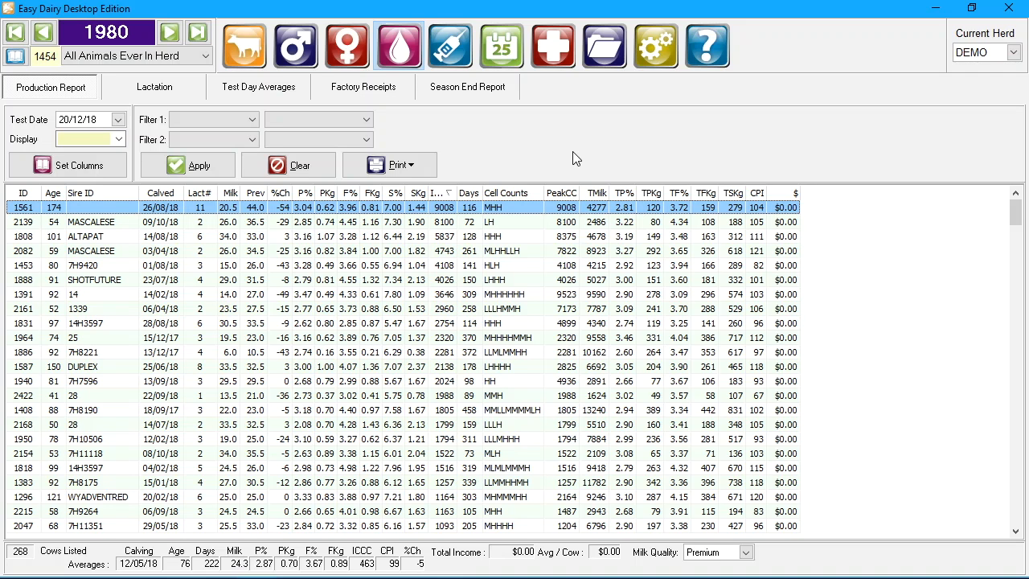
{"action": "left_click", "coordinate": [24, 193]}
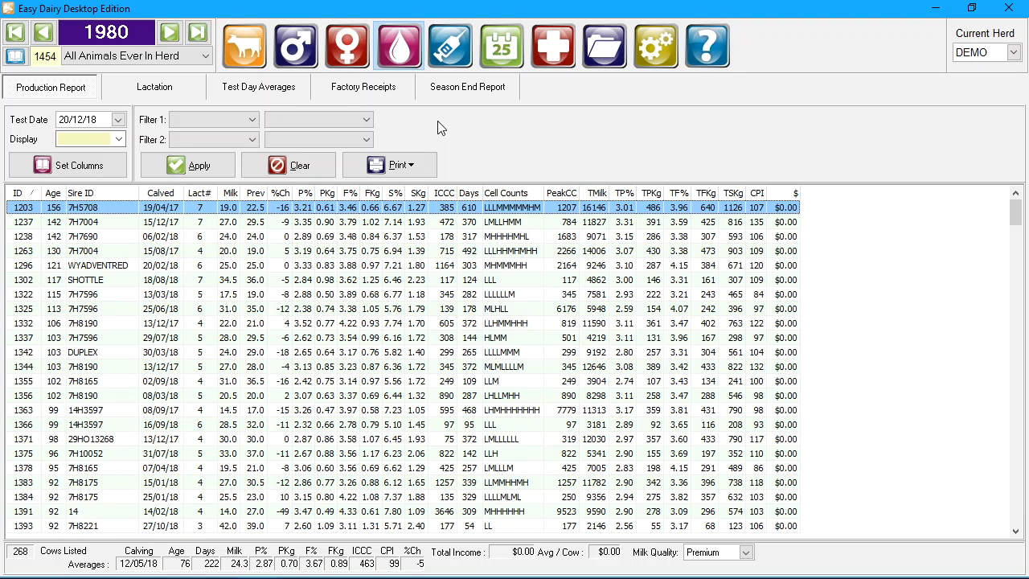
Filter the production report to cows whose Milk is less than 12.
{"action": "left_click", "coordinate": [252, 120]}
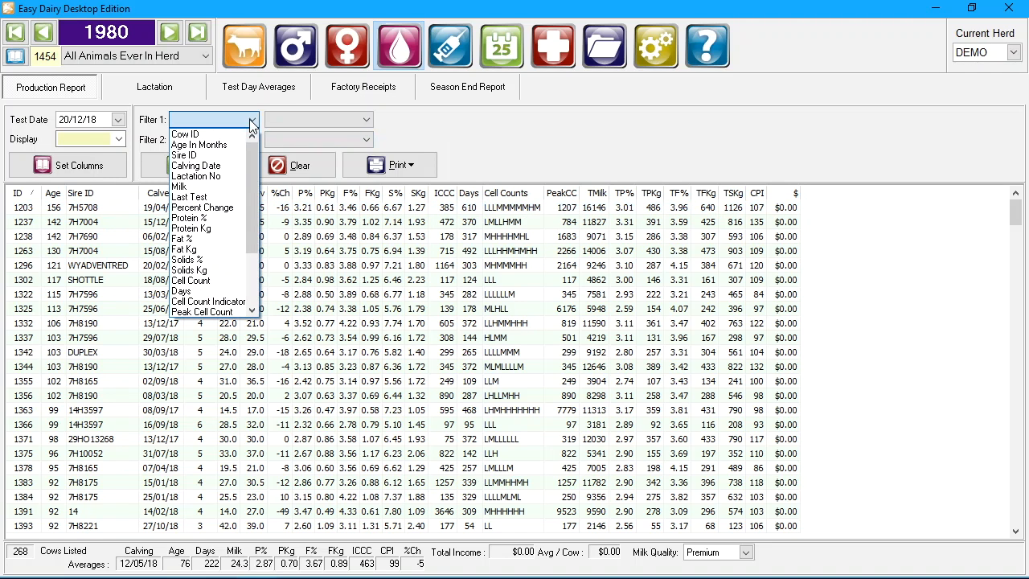
{"action": "left_click", "coordinate": [216, 185]}
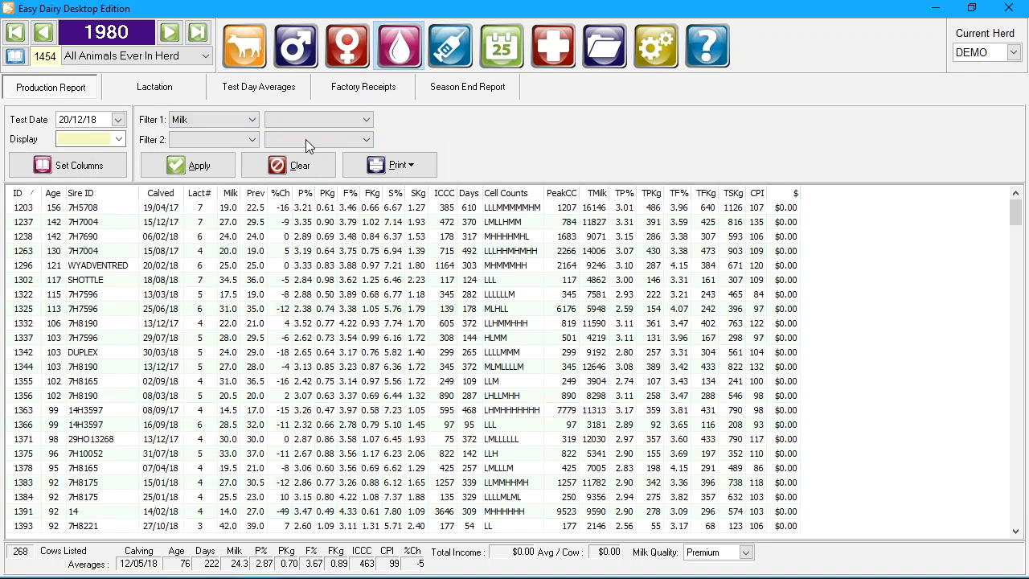
{"action": "left_click", "coordinate": [363, 121]}
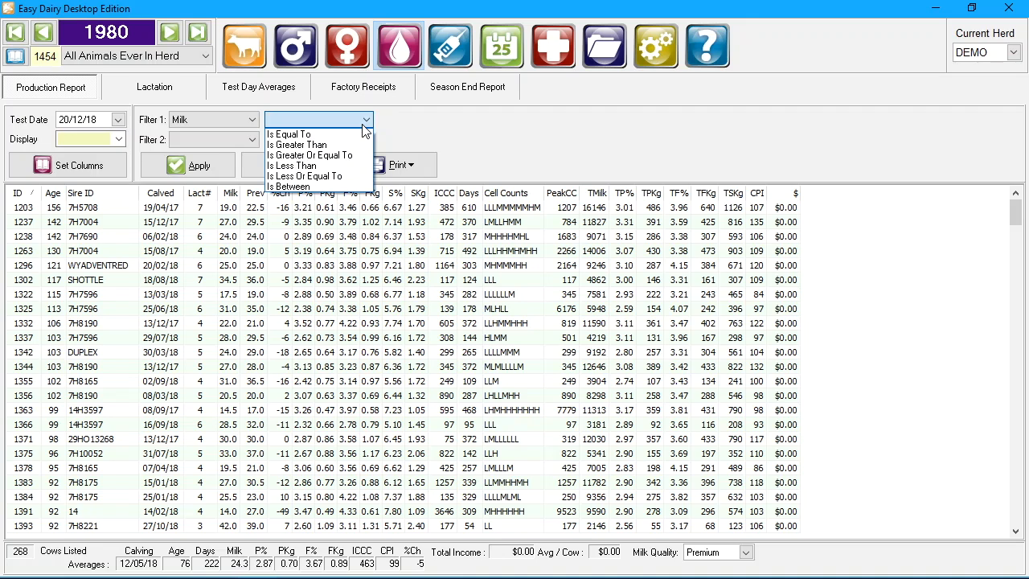
{"action": "left_click", "coordinate": [346, 166]}
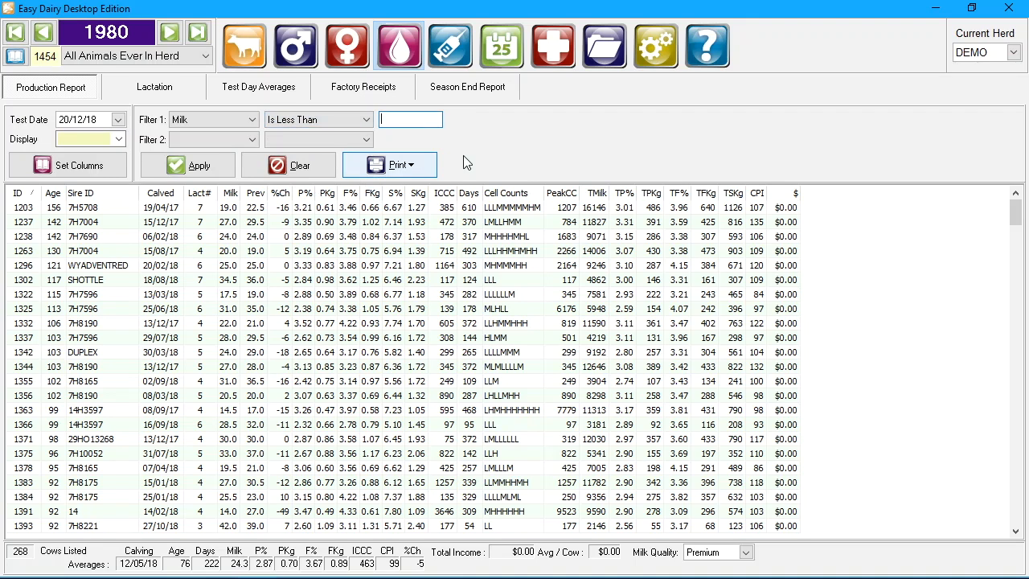
{"action": "type", "text": "12"}
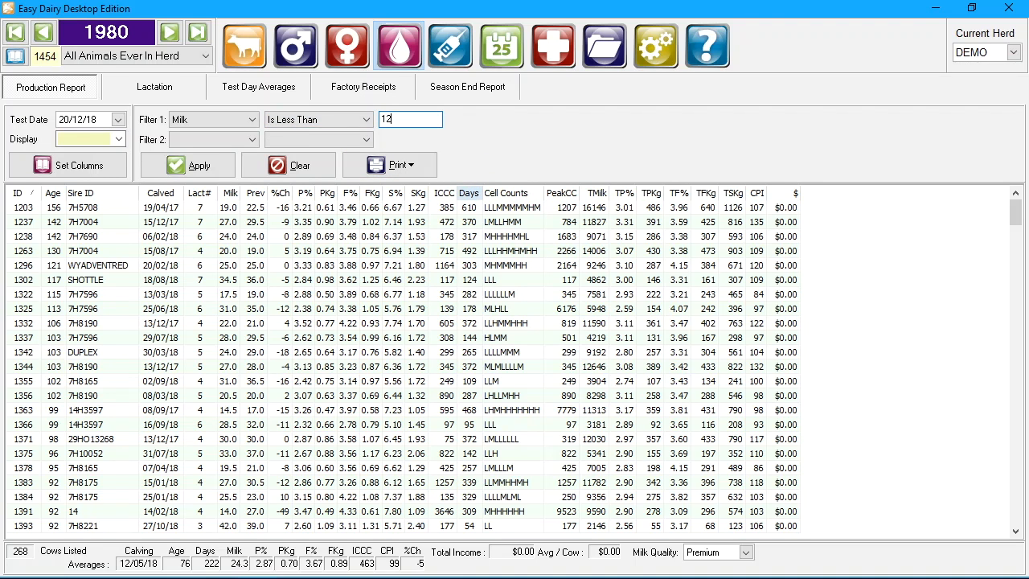
{"action": "left_click", "coordinate": [207, 167]}
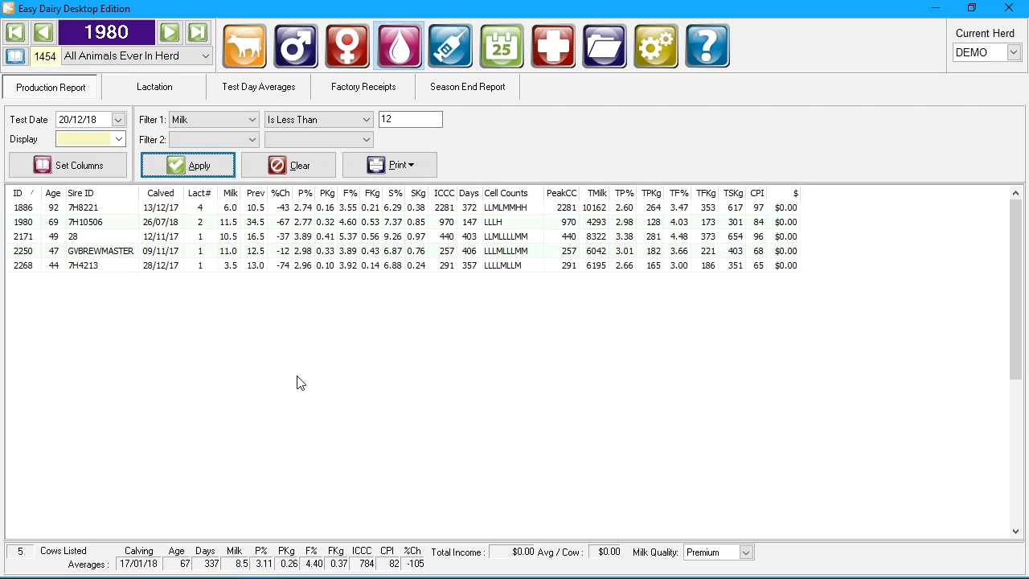
Sort the filtered cows by Sire ID, preview the report for printing in landscape, and close the preview.
{"action": "left_click", "coordinate": [131, 199]}
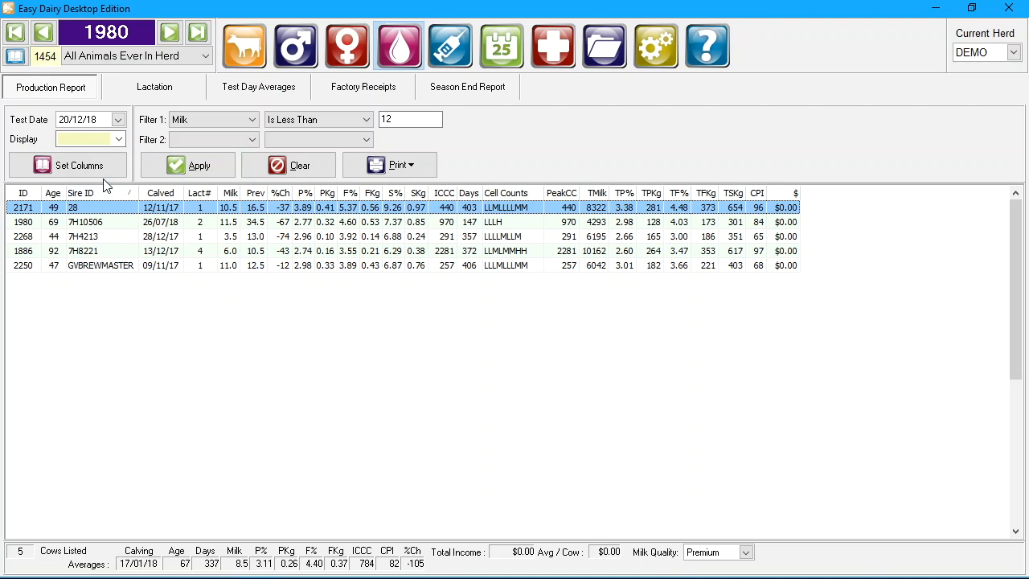
{"action": "left_click", "coordinate": [418, 165]}
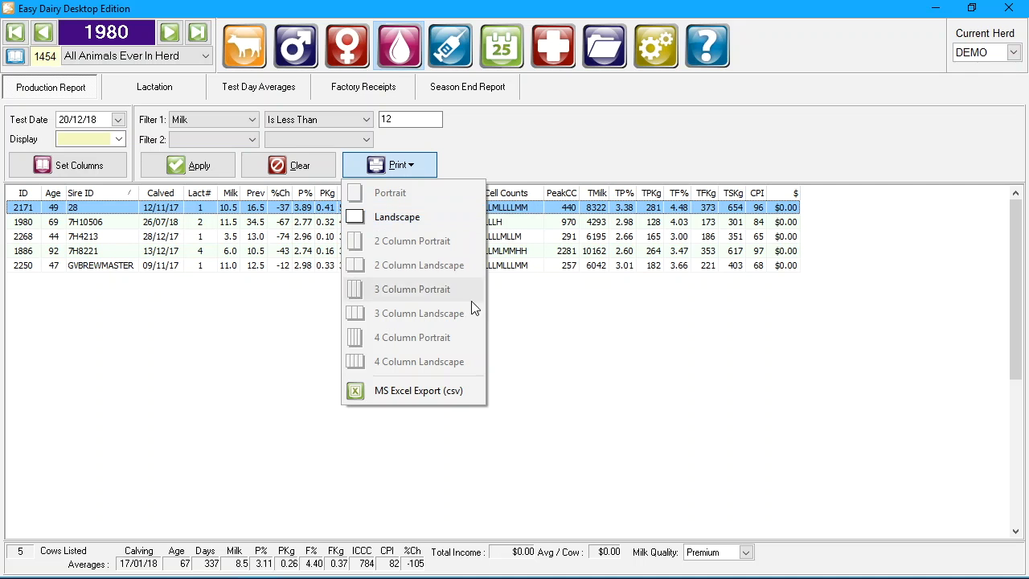
{"action": "left_click", "coordinate": [462, 225]}
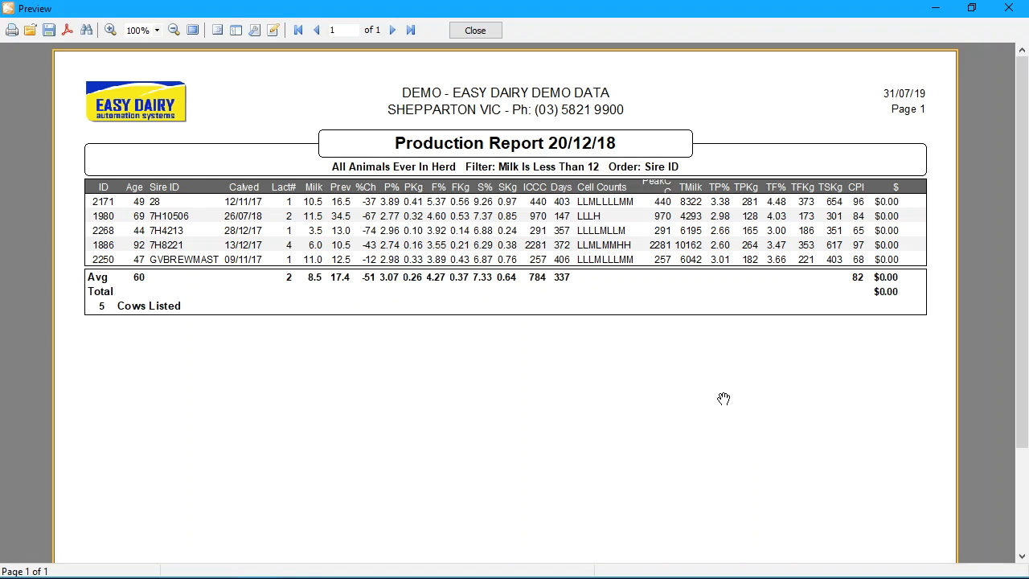
{"action": "left_click", "coordinate": [475, 29]}
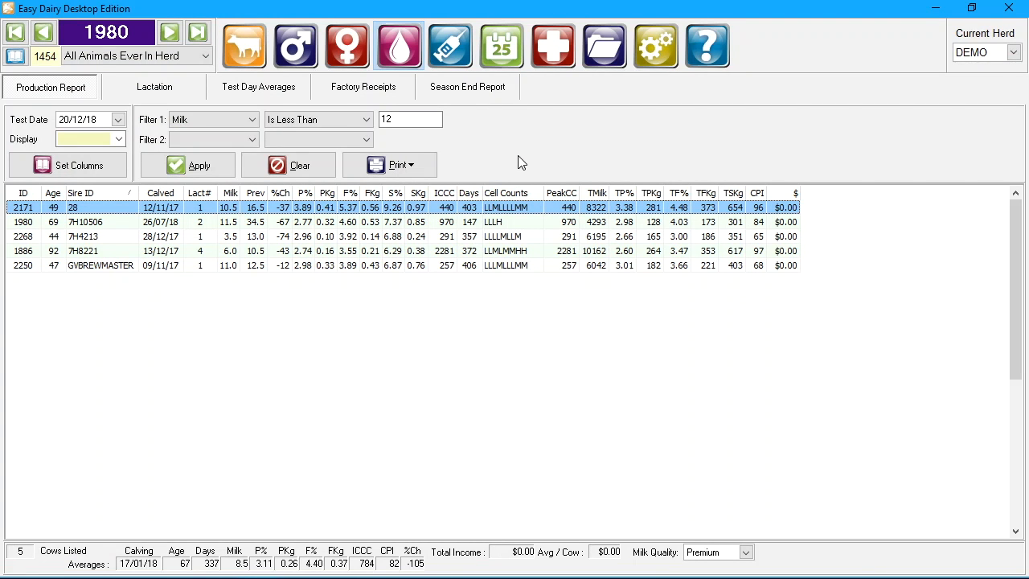
Clear the milk filter and filter the report to cows whose Cell Count is greater than 1000.
{"action": "left_click", "coordinate": [298, 171]}
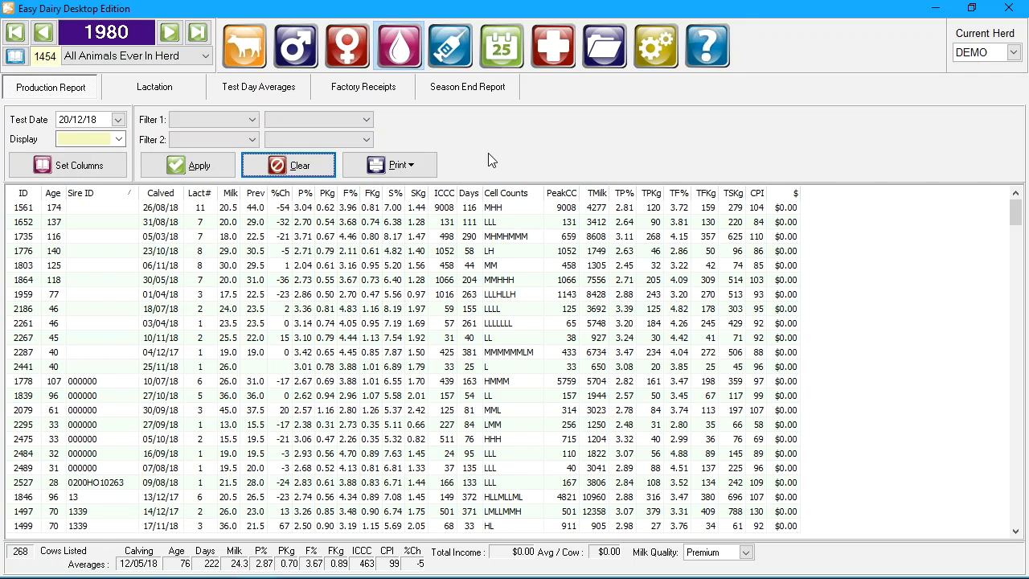
{"action": "left_click", "coordinate": [242, 121]}
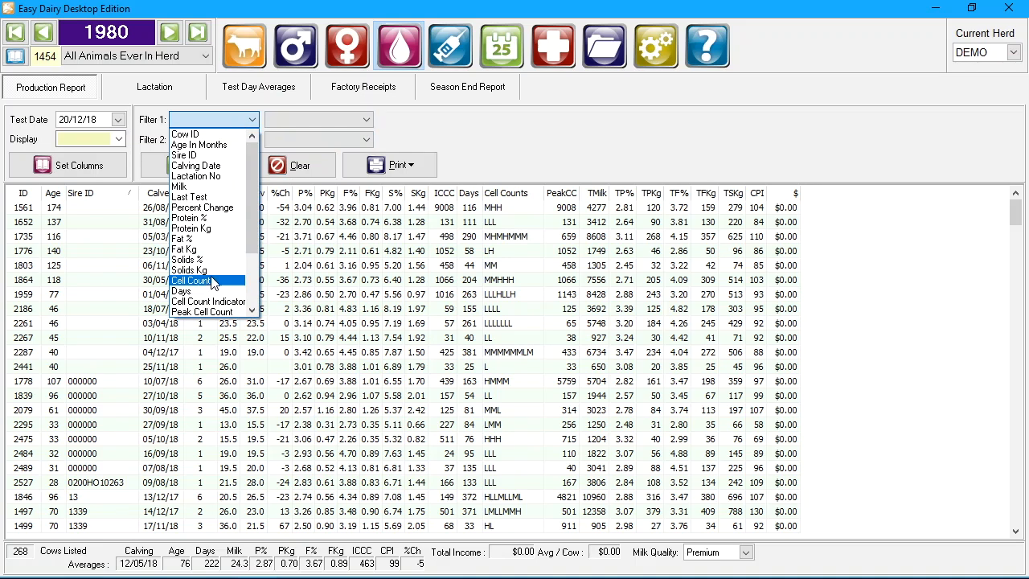
{"action": "left_click", "coordinate": [205, 281]}
{"action": "left_click", "coordinate": [368, 120]}
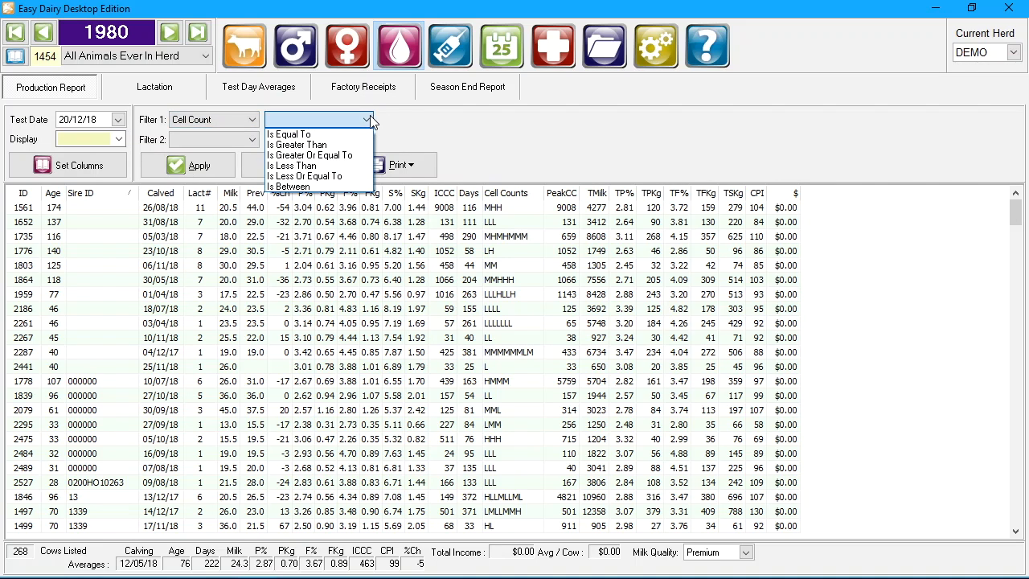
{"action": "left_click", "coordinate": [356, 146]}
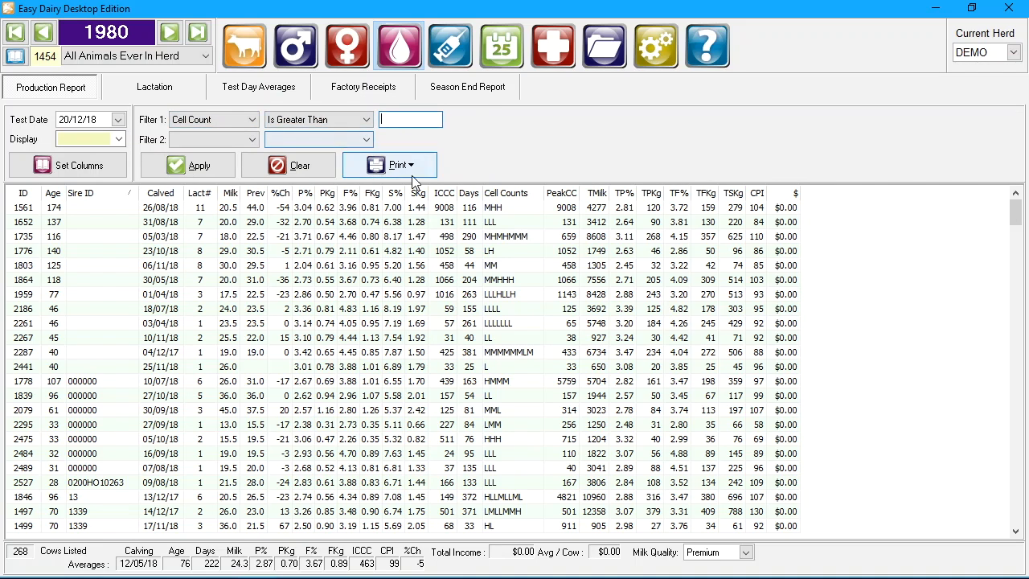
{"action": "type", "text": "1000"}
{"action": "key", "text": "Tab"}
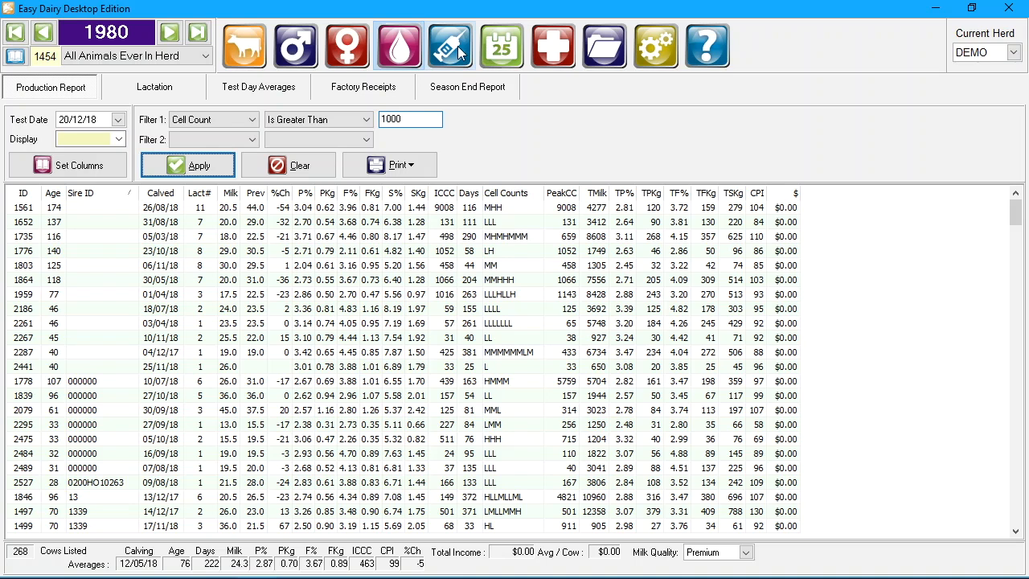
{"action": "left_click", "coordinate": [183, 166]}
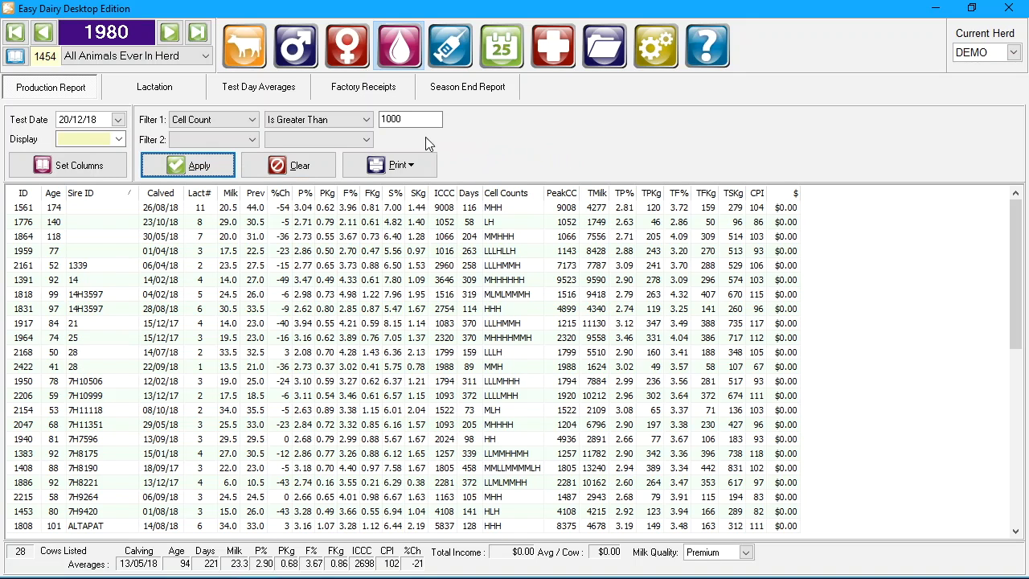
Change the Cell Count filter condition to Is Less Than 1000 and apply it.
{"action": "left_click", "coordinate": [366, 123]}
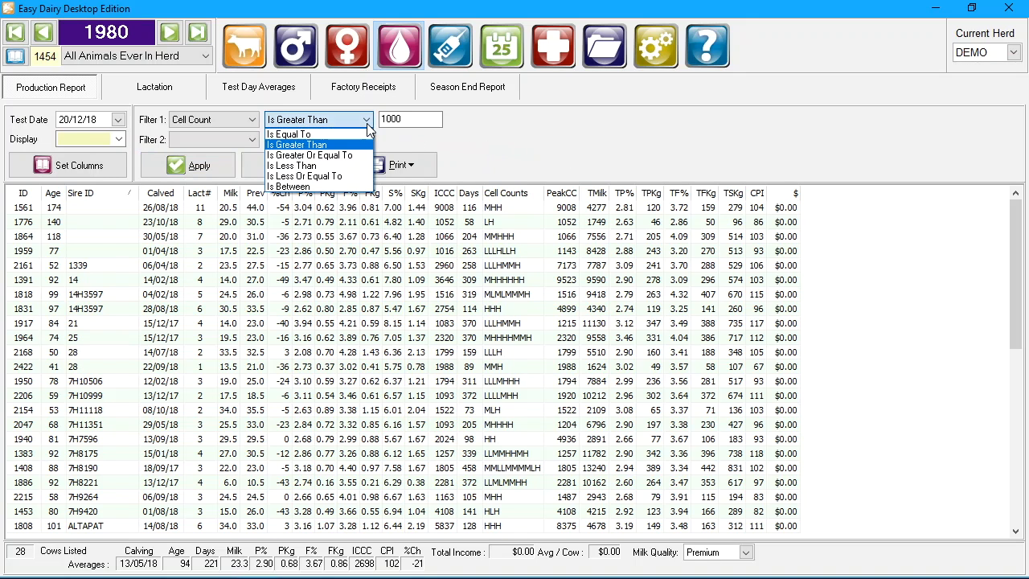
{"action": "left_click", "coordinate": [354, 167]}
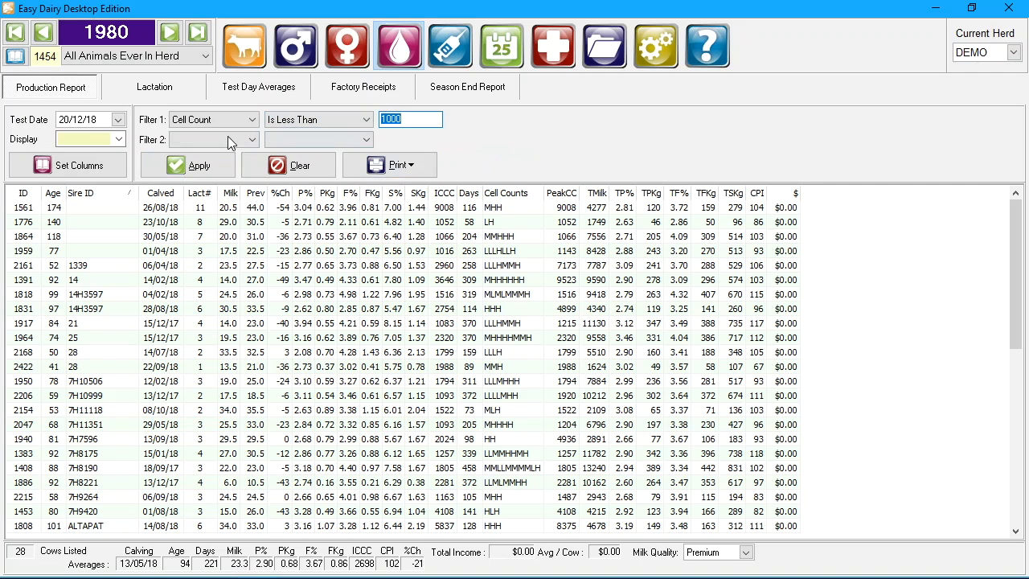
{"action": "left_click", "coordinate": [193, 167]}
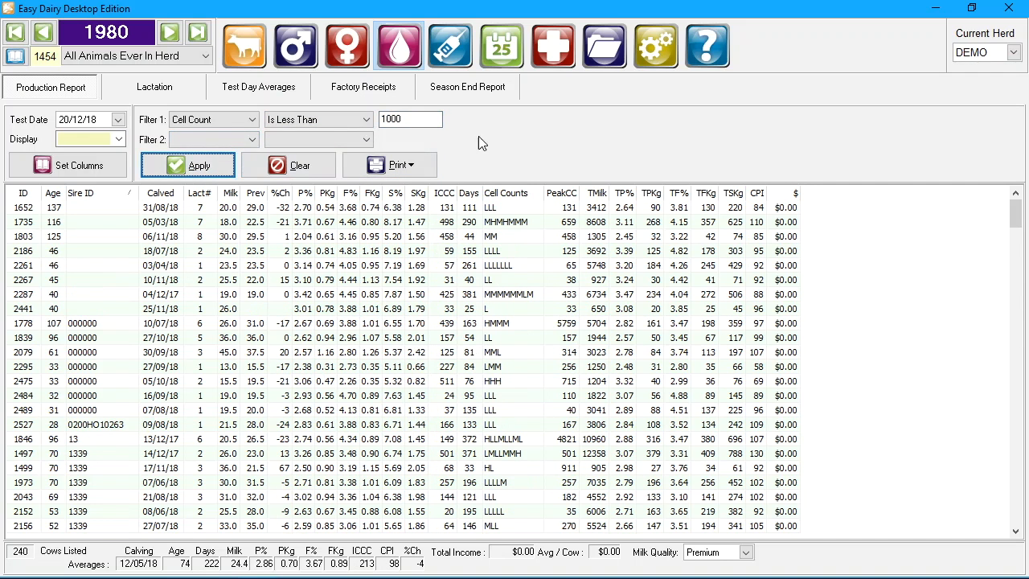